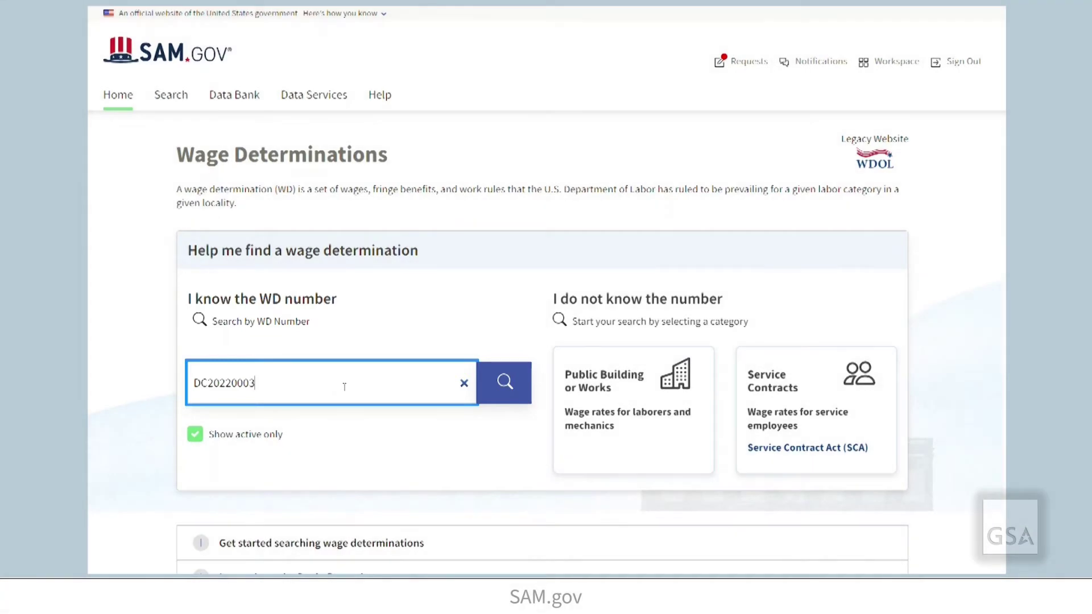
Step: Run the DC20220003 lookup, then search active records for IL2021, which returns no matches
{"action": "left_click", "coordinate": [512, 392]}
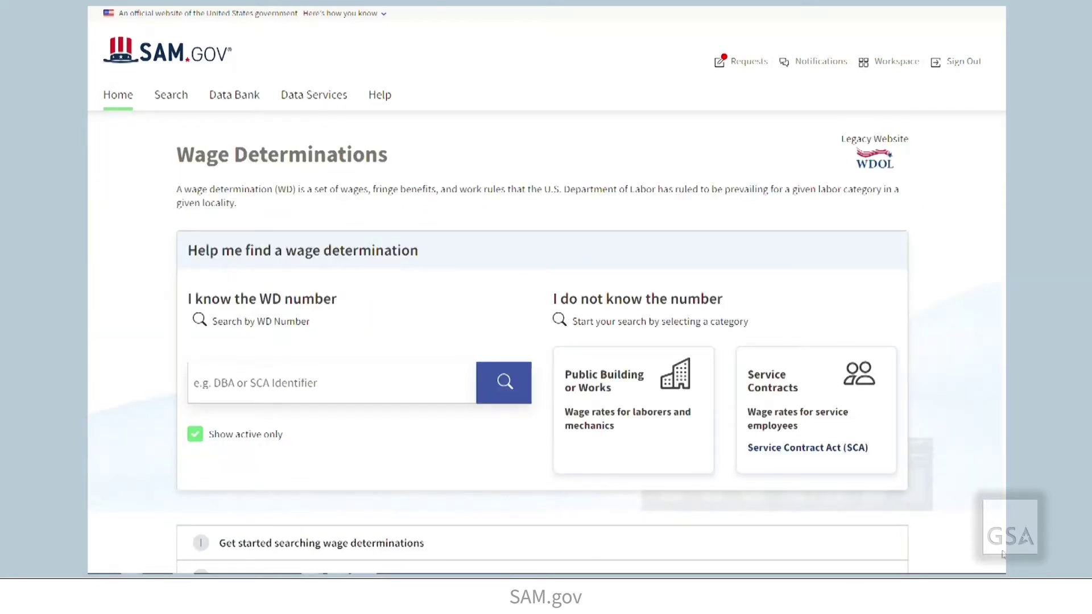
{"action": "left_click", "coordinate": [391, 379]}
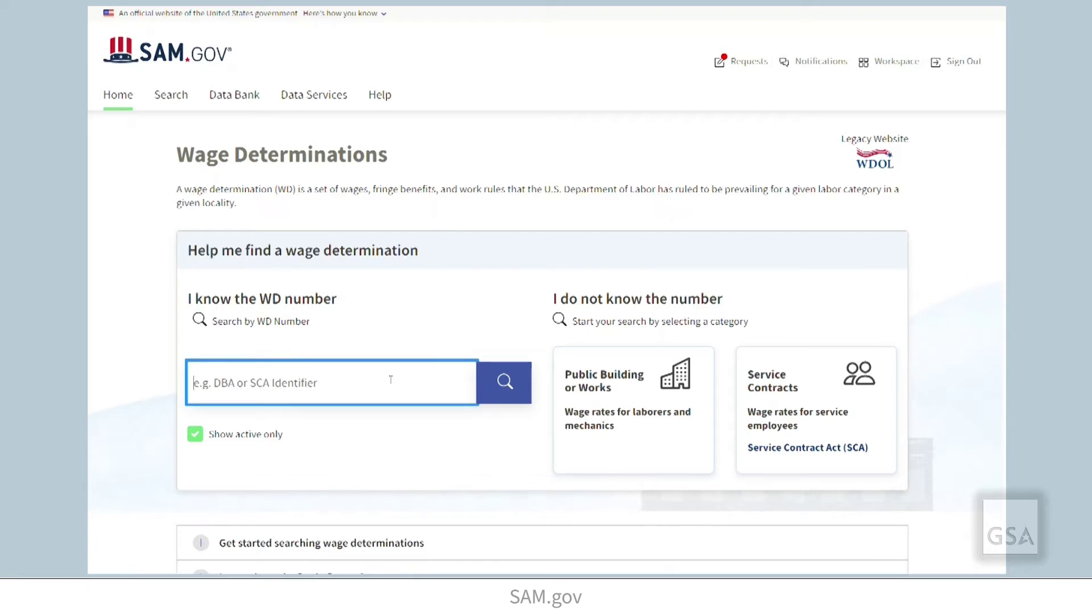
{"action": "type", "text": "IL20"}
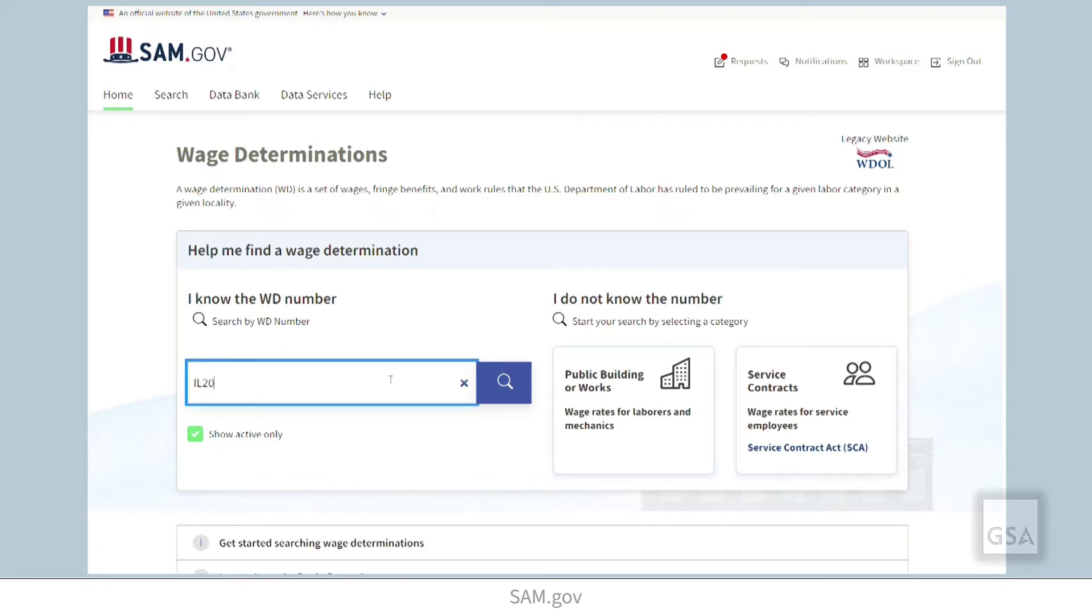
{"action": "type", "text": "21"}
{"action": "key", "text": "Return"}
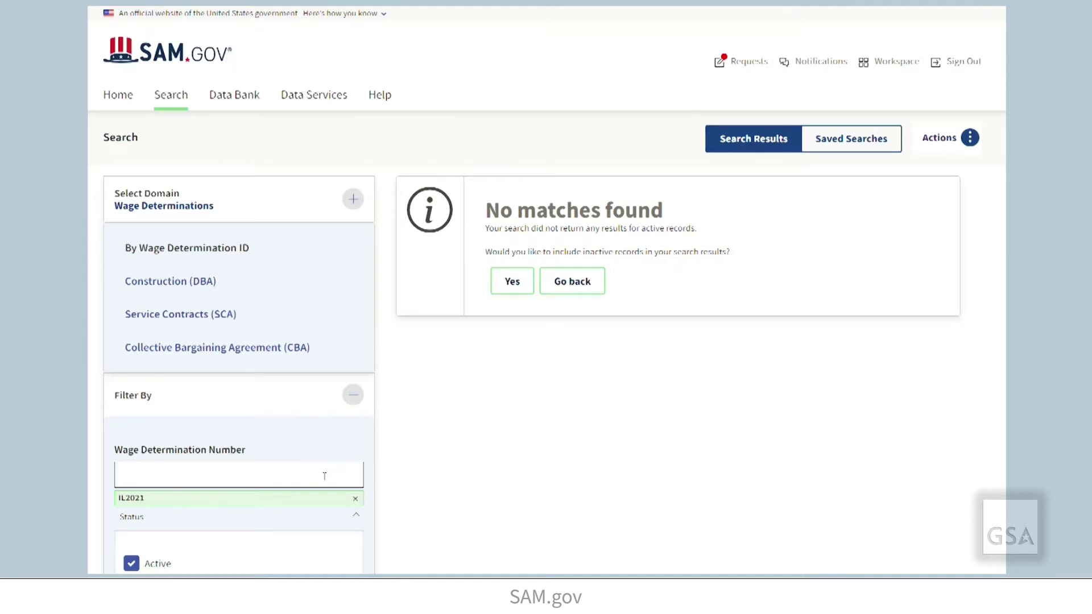
{"action": "scroll", "coordinate": [325, 476], "scroll_direction": "down", "scroll_amount": 1}
Step: Include inactive records so the IL2021 search shows its inactive Davis-Bacon determination
{"action": "left_click", "coordinate": [178, 535]}
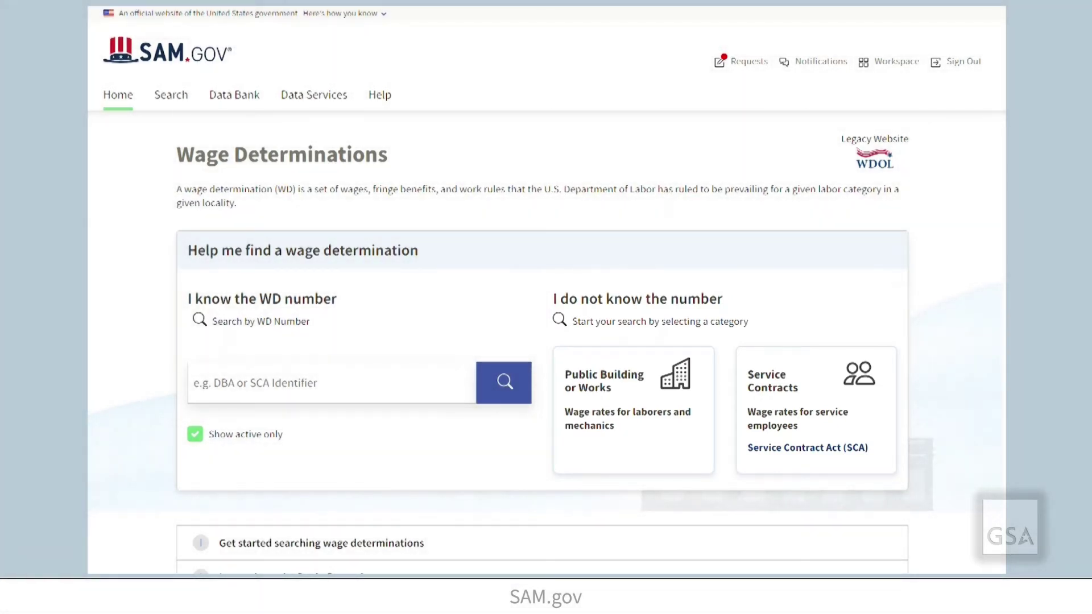
Step: Search Public Building or Works wage determinations filtered to Colorado, listing 30 results from CO20220001
{"action": "left_click", "coordinate": [702, 459]}
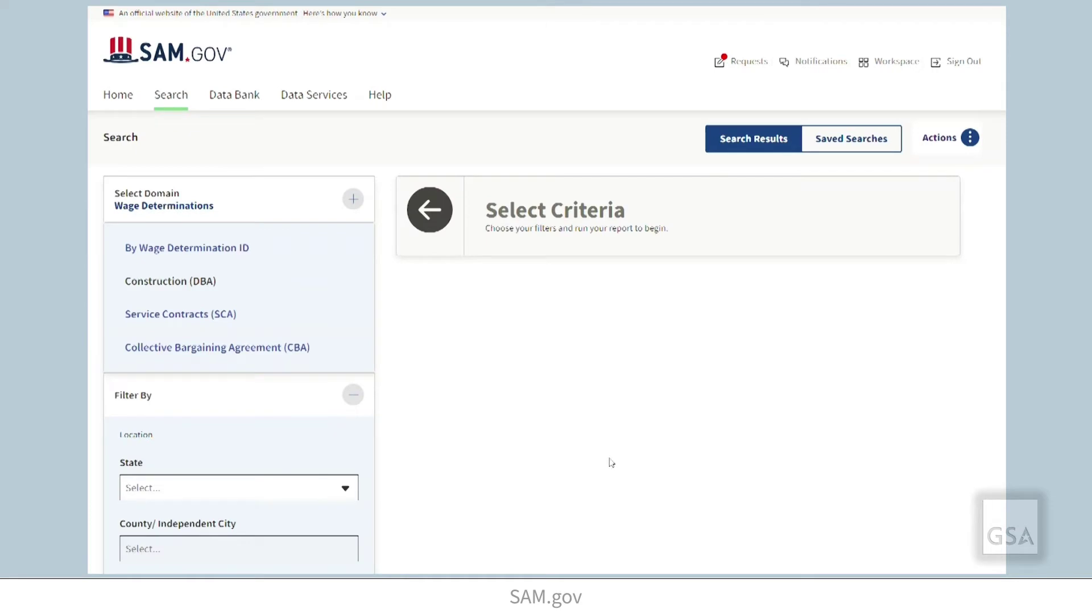
{"action": "left_click", "coordinate": [345, 485]}
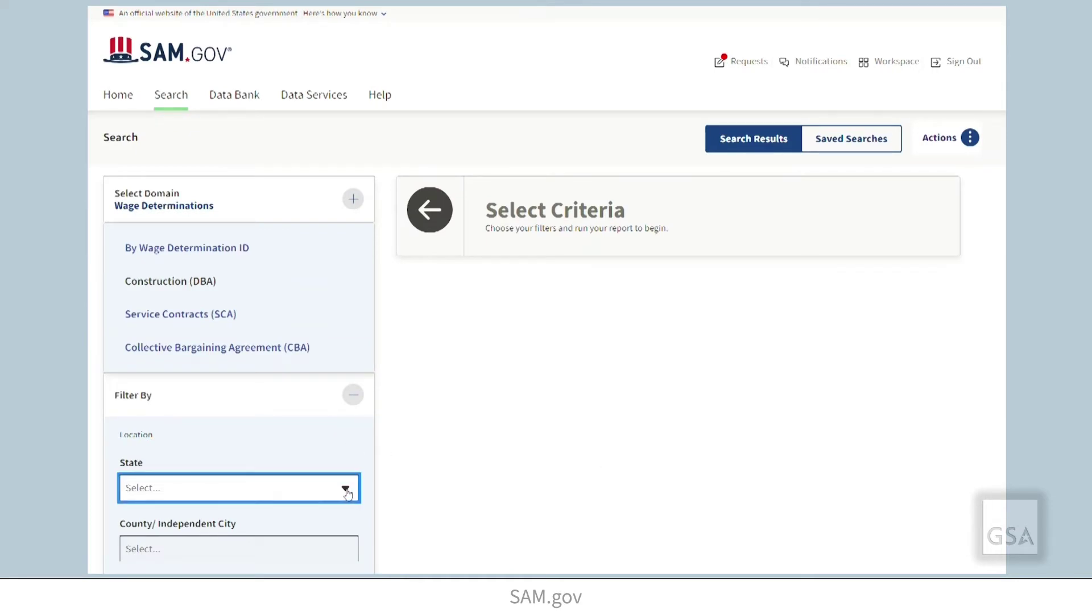
{"action": "scroll", "coordinate": [341, 478], "scroll_direction": "down", "scroll_amount": 2}
{"action": "left_click", "coordinate": [330, 501]}
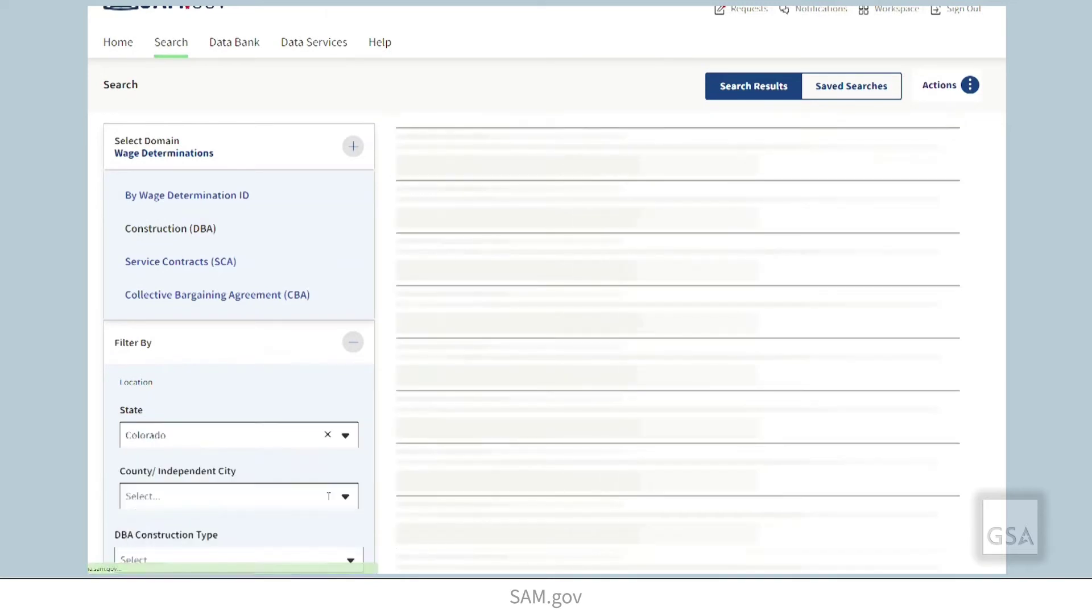
{"action": "scroll", "coordinate": [367, 509], "scroll_direction": "down", "scroll_amount": 2}
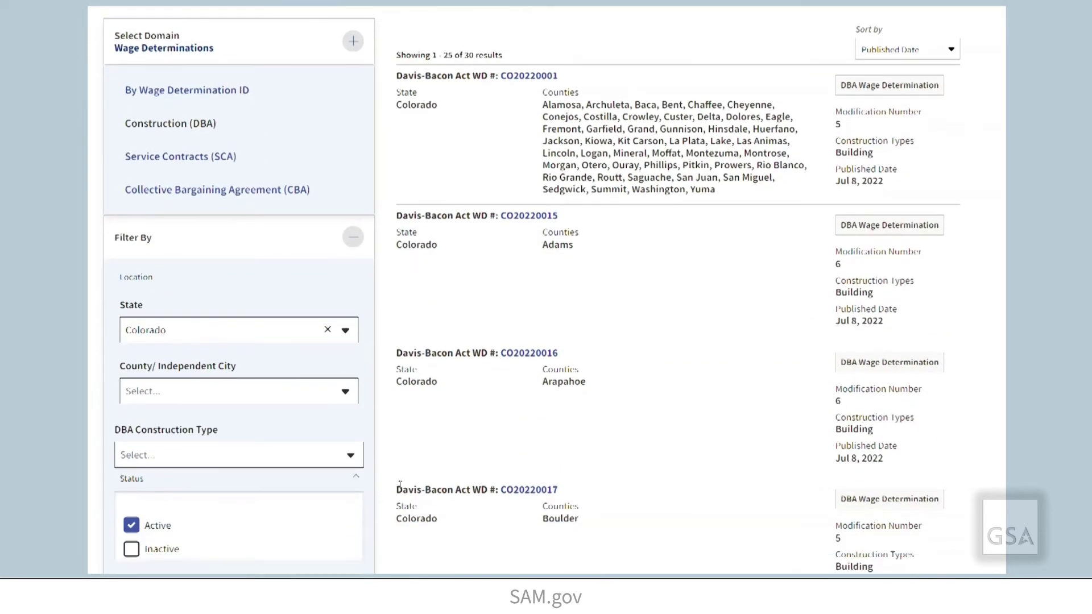
{"action": "scroll", "coordinate": [391, 487], "scroll_direction": "down", "scroll_amount": 2}
{"action": "scroll", "coordinate": [389, 487], "scroll_direction": "down", "scroll_amount": 1}
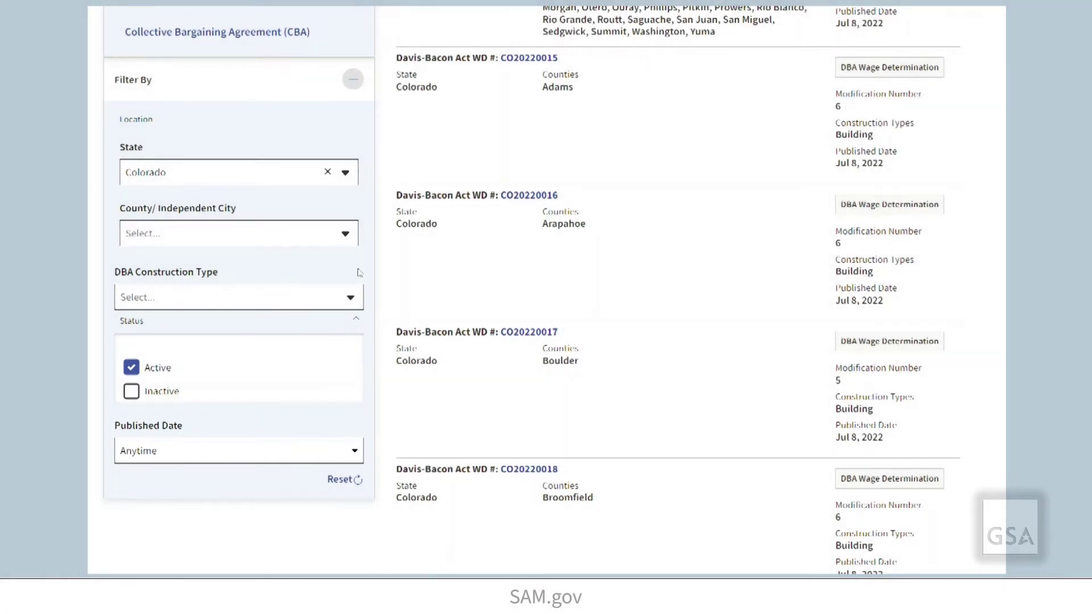
{"action": "left_click", "coordinate": [343, 243]}
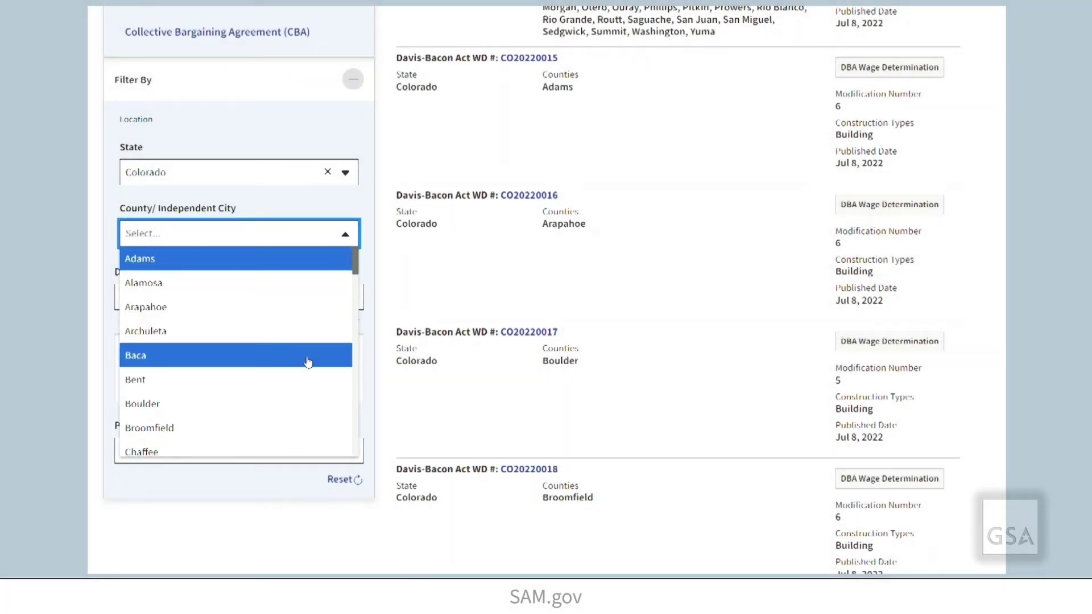
Step: Filter the Colorado results to Bent county, add inactive status, and sort by Title A-Z
{"action": "left_click", "coordinate": [307, 379]}
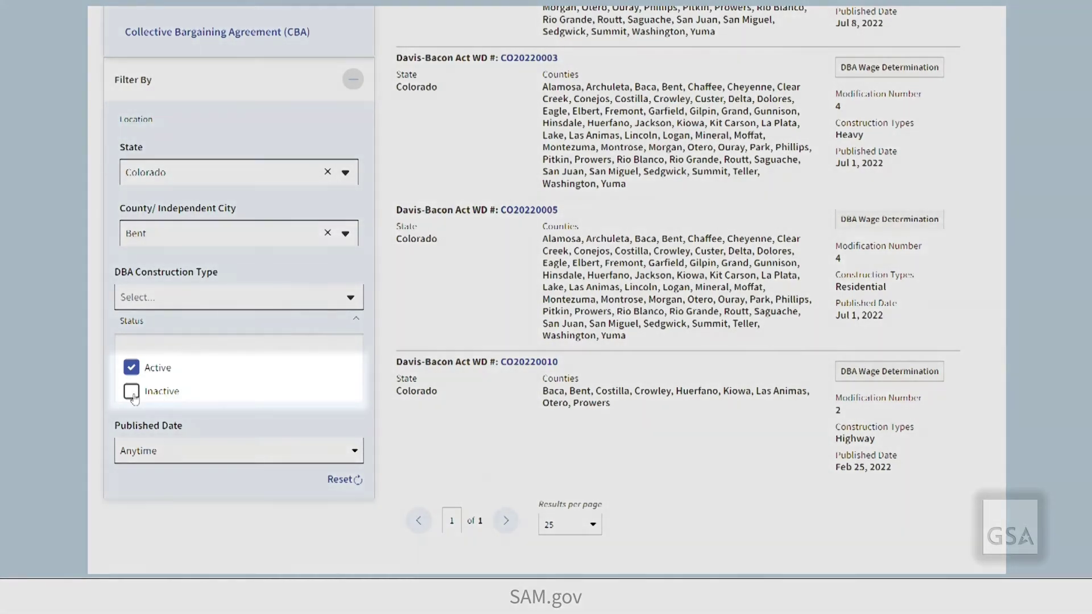
{"action": "left_click", "coordinate": [132, 392]}
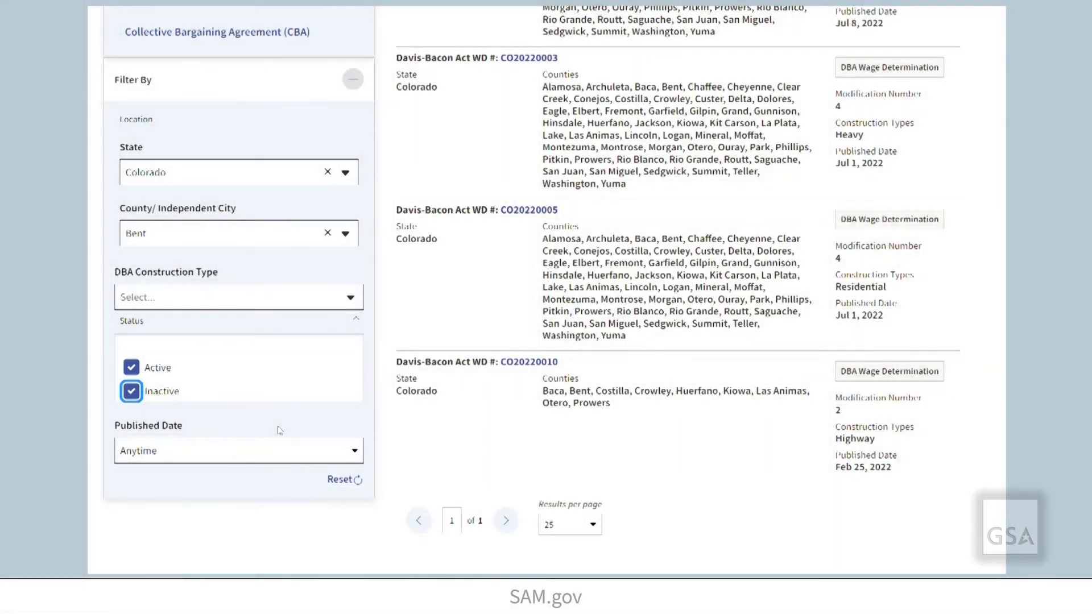
{"action": "scroll", "coordinate": [964, 470], "scroll_direction": "up", "scroll_amount": 5}
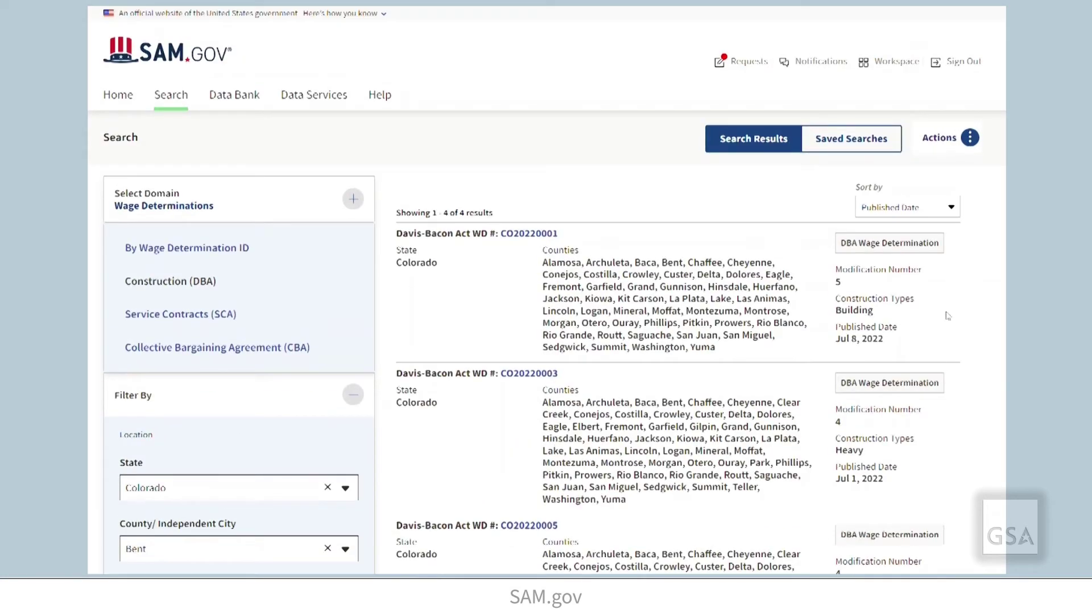
{"action": "left_click", "coordinate": [950, 211]}
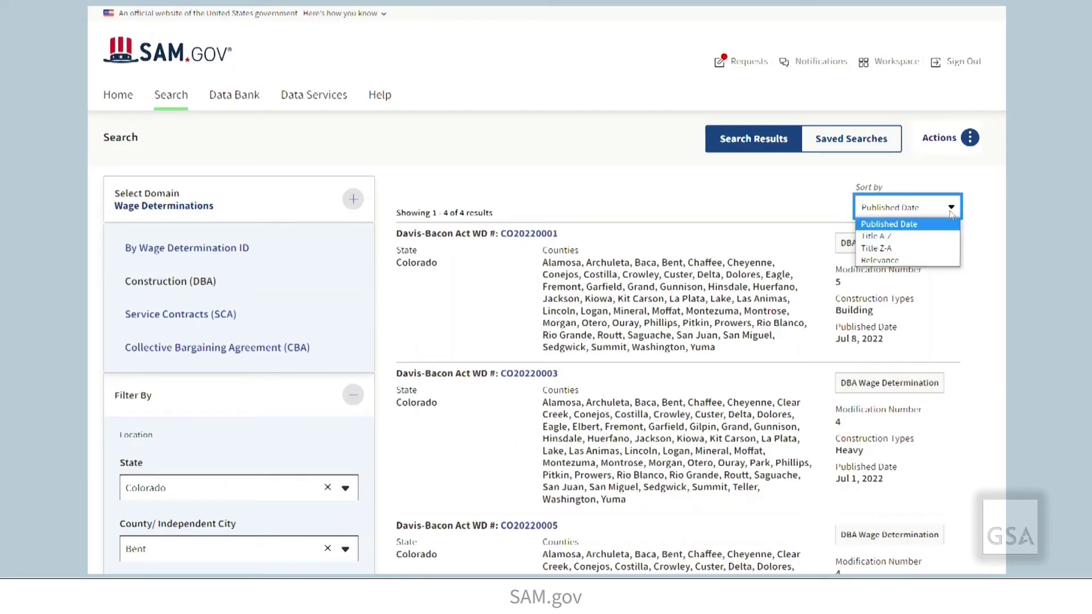
{"action": "left_click", "coordinate": [941, 239]}
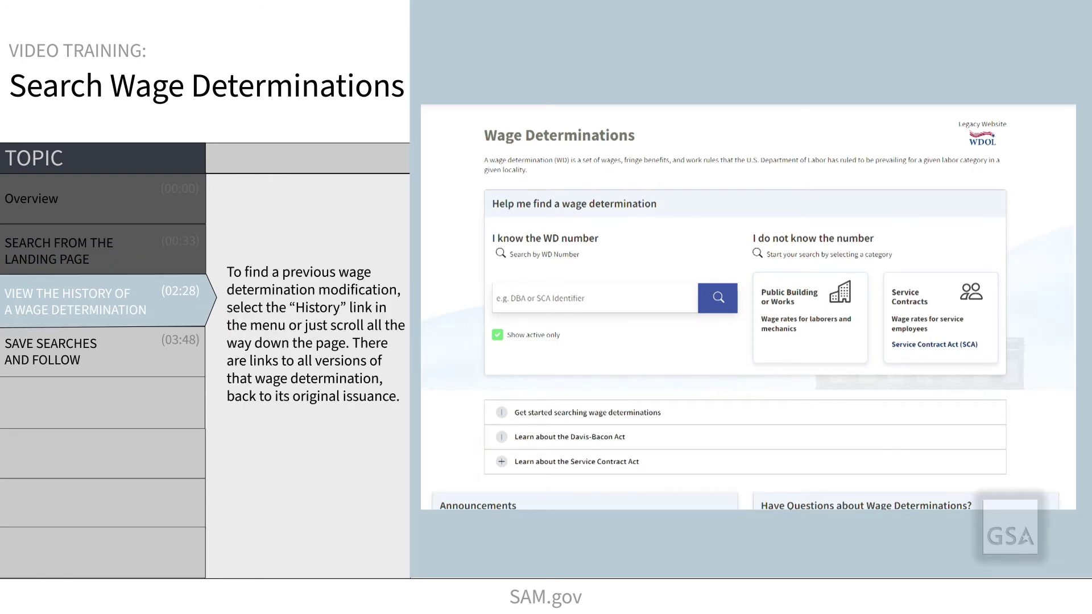
Step: Search WD number MD20200015 including inactive records, and open its single Maryland result
{"action": "left_click", "coordinate": [630, 301]}
{"action": "type", "text": "MD2020"}
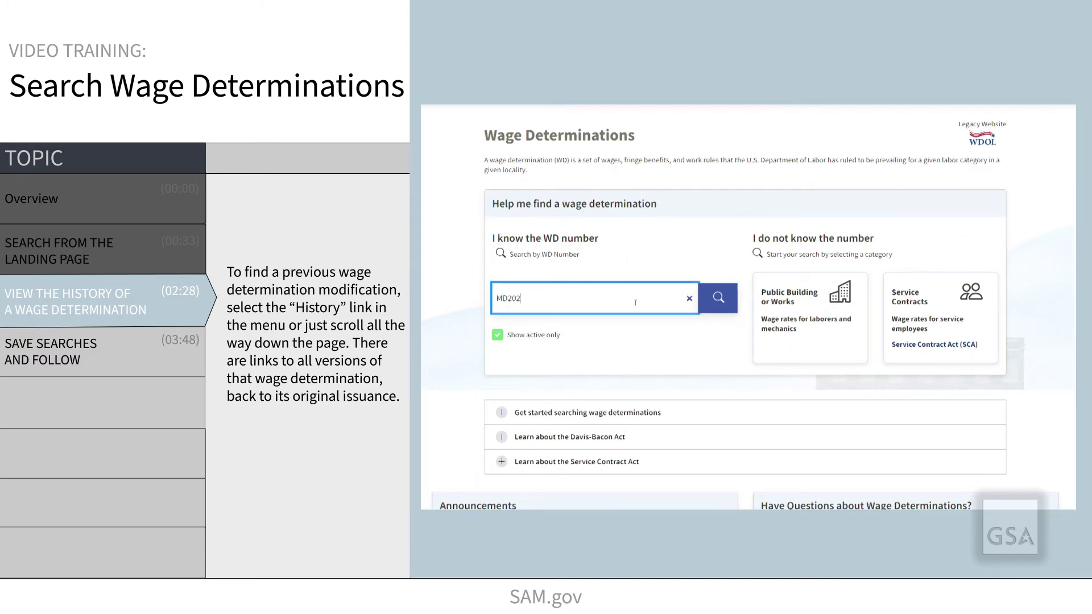
{"action": "type", "text": "0015"}
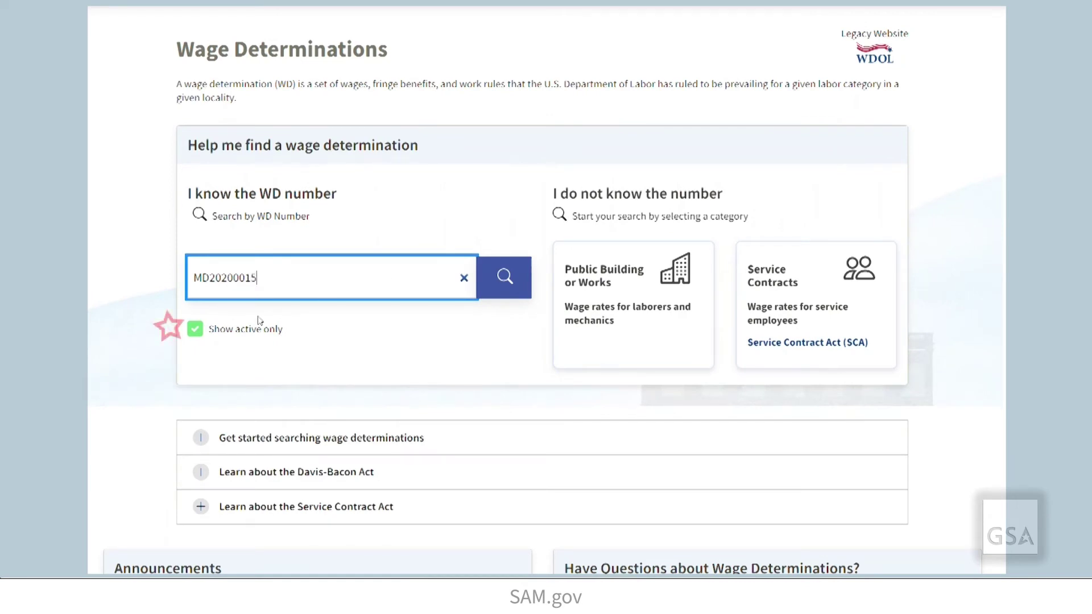
{"action": "left_click", "coordinate": [196, 330]}
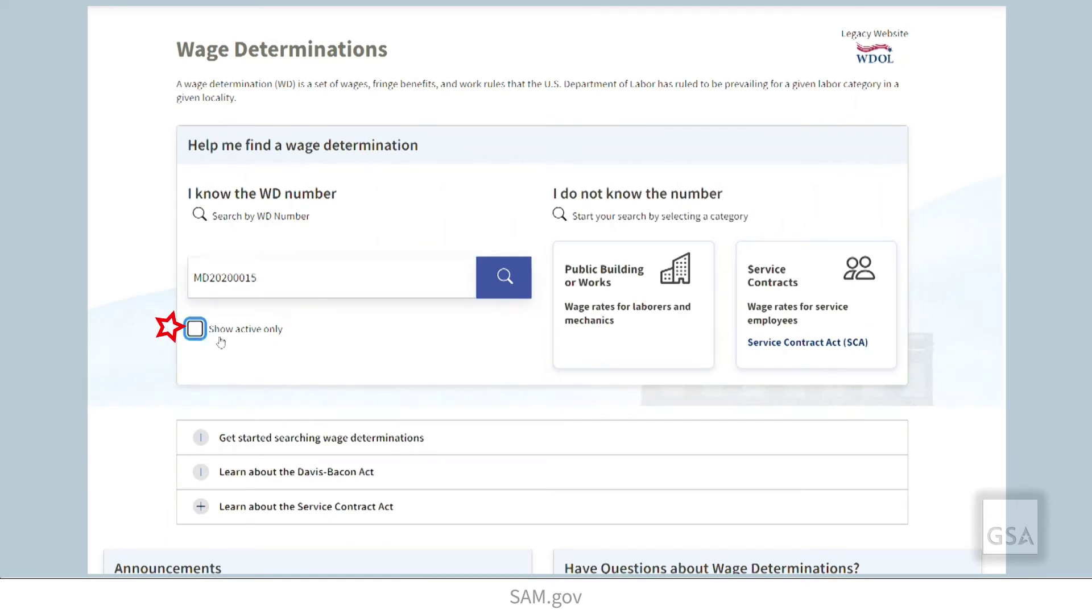
{"action": "left_click", "coordinate": [507, 289]}
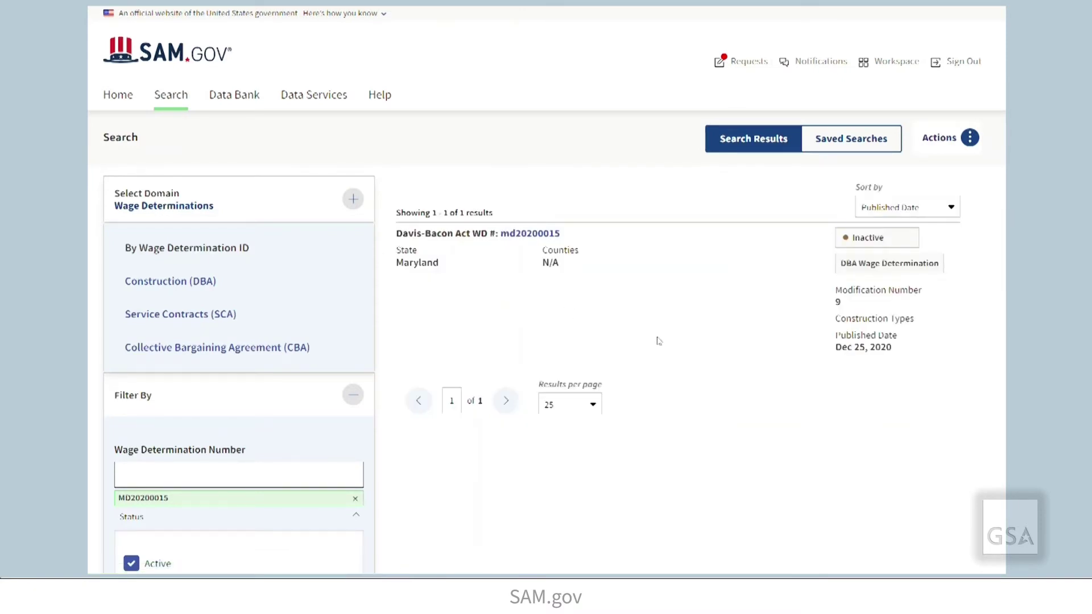
{"action": "left_click", "coordinate": [550, 239]}
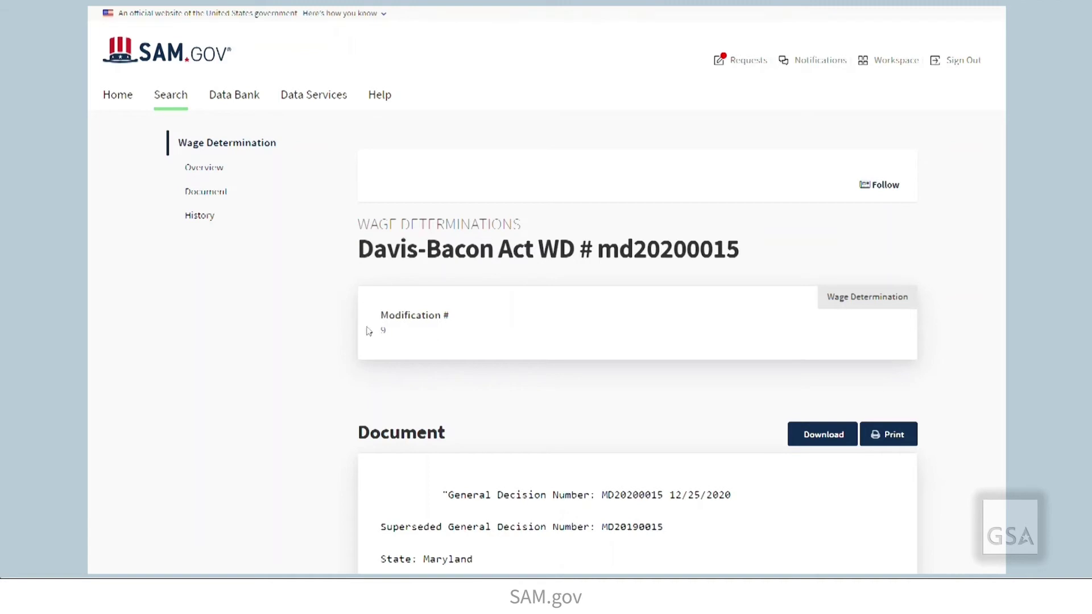
Step: Open modification 4 from md20200015's history and read through its document and rate tables
{"action": "left_click", "coordinate": [207, 219]}
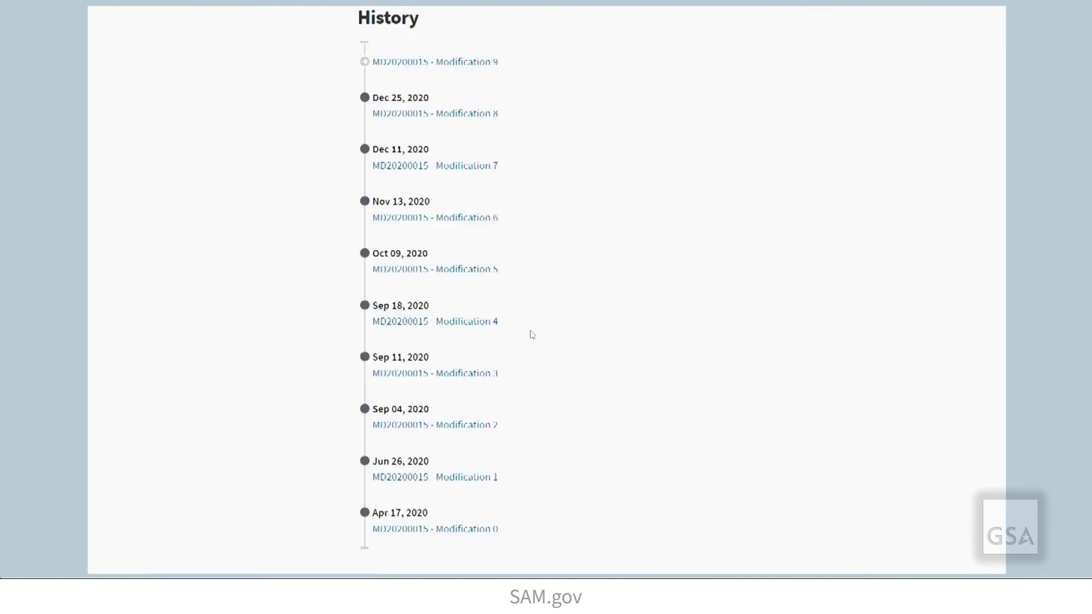
{"action": "left_click", "coordinate": [489, 323]}
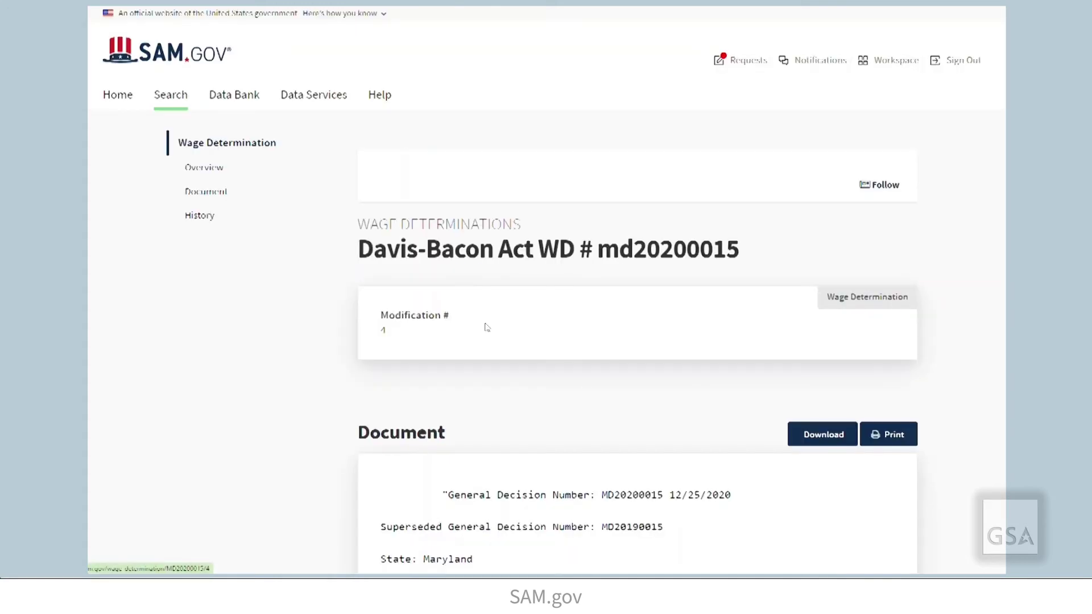
{"action": "scroll", "coordinate": [626, 356], "scroll_direction": "down", "scroll_amount": 2}
{"action": "scroll", "coordinate": [638, 356], "scroll_direction": "down", "scroll_amount": 2}
{"action": "scroll", "coordinate": [638, 356], "scroll_direction": "down", "scroll_amount": 5}
{"action": "scroll", "coordinate": [638, 356], "scroll_direction": "down", "scroll_amount": 10}
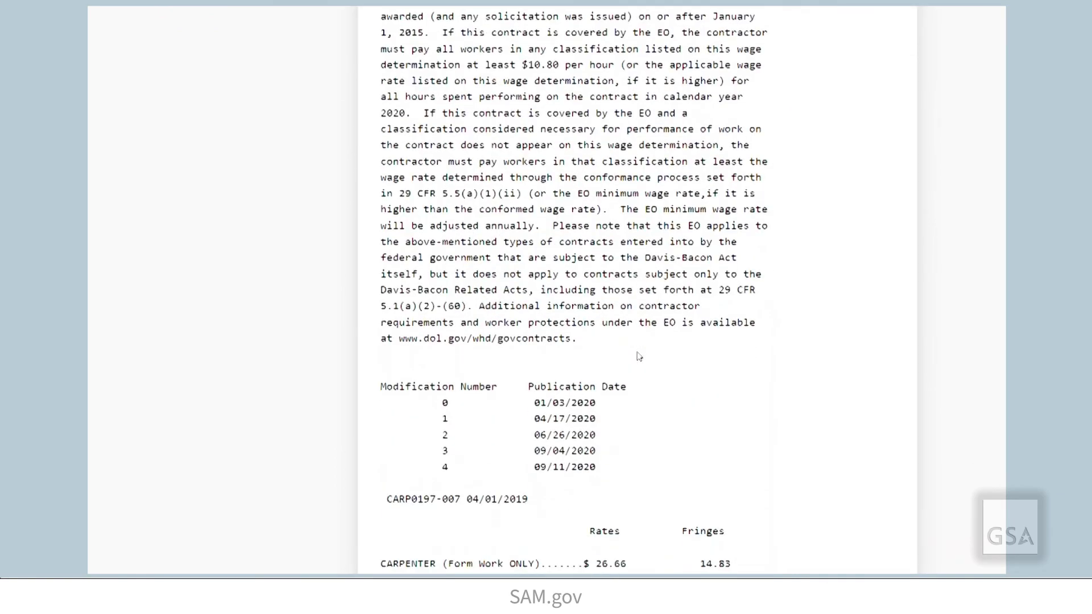
{"action": "scroll", "coordinate": [639, 357], "scroll_direction": "down", "scroll_amount": 3}
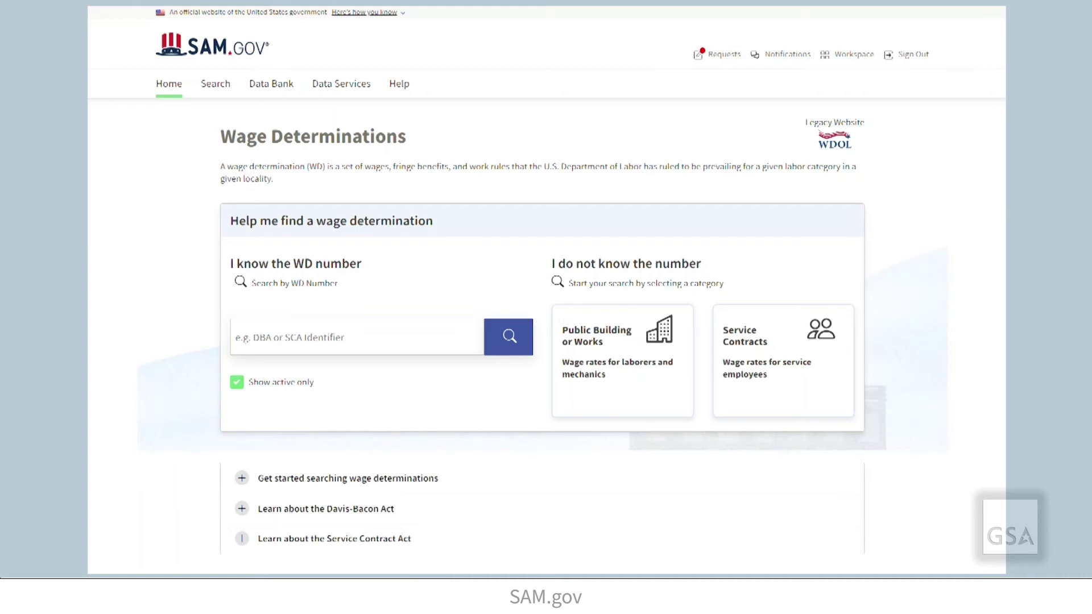
Step: List the 13 active Service Contract wage determinations filtered to Colorado
{"action": "left_click", "coordinate": [810, 408]}
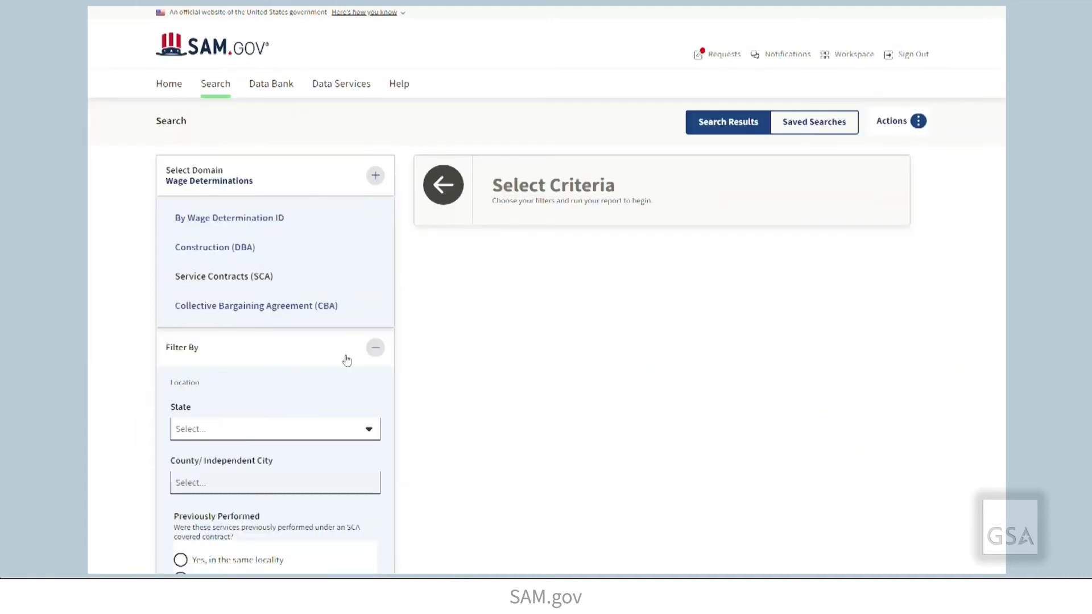
{"action": "scroll", "coordinate": [347, 361], "scroll_direction": "down", "scroll_amount": 3}
{"action": "left_click", "coordinate": [368, 276]}
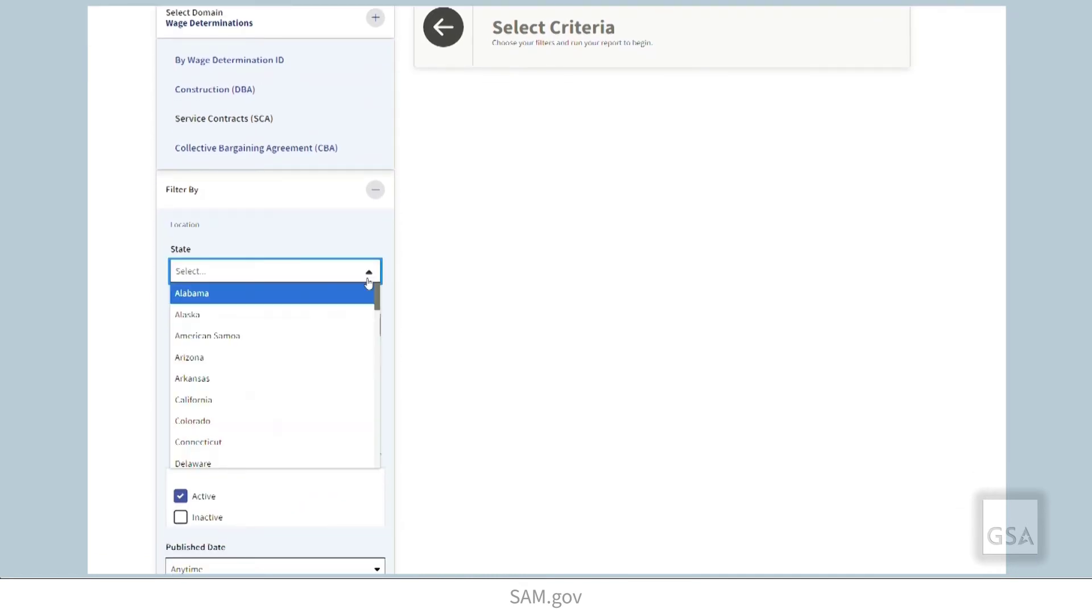
{"action": "left_click", "coordinate": [334, 421]}
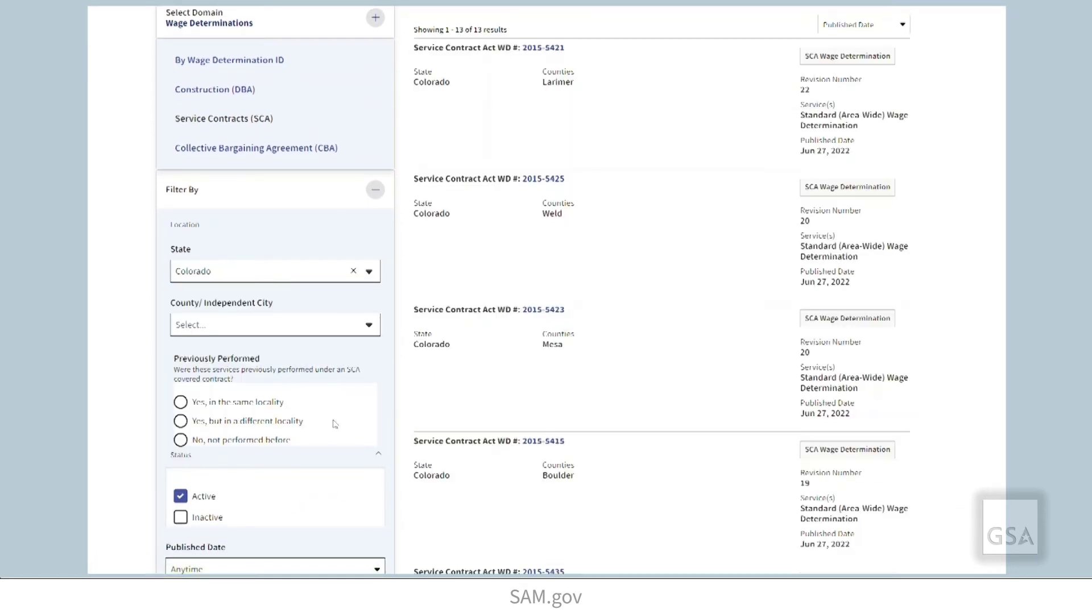
{"action": "scroll", "coordinate": [335, 423], "scroll_direction": "down", "scroll_amount": 2}
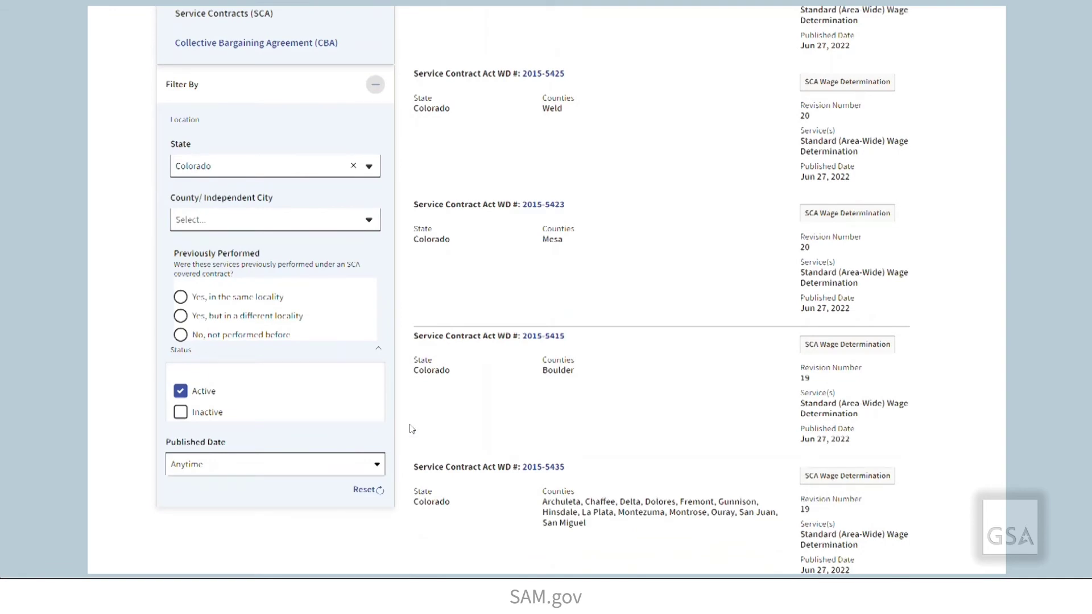
{"action": "scroll", "coordinate": [412, 428], "scroll_direction": "up", "scroll_amount": 5}
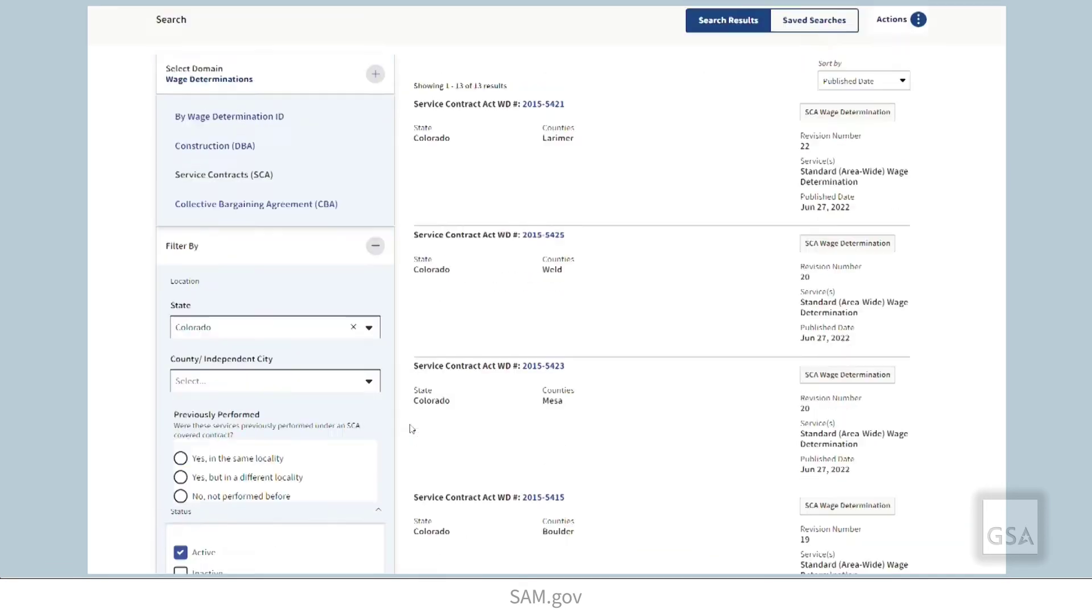
{"action": "left_click", "coordinate": [316, 307]}
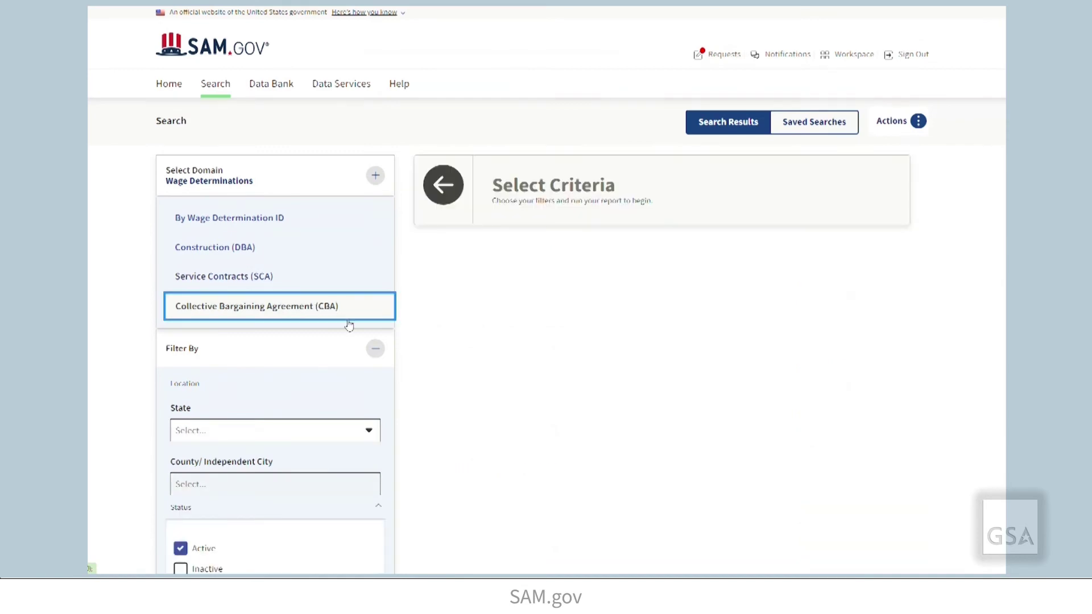
Step: Filter the Collective Bargaining Agreement search to California, then to Fresno county
{"action": "left_click", "coordinate": [367, 430]}
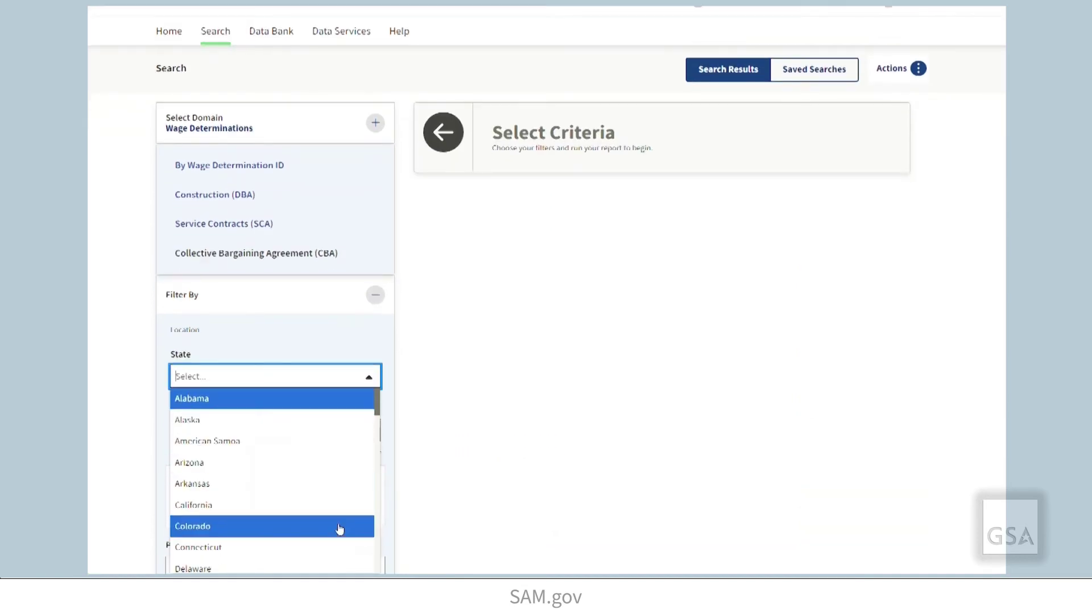
{"action": "left_click", "coordinate": [341, 506]}
{"action": "scroll", "coordinate": [375, 377], "scroll_direction": "down", "scroll_amount": 2}
{"action": "left_click", "coordinate": [376, 324]}
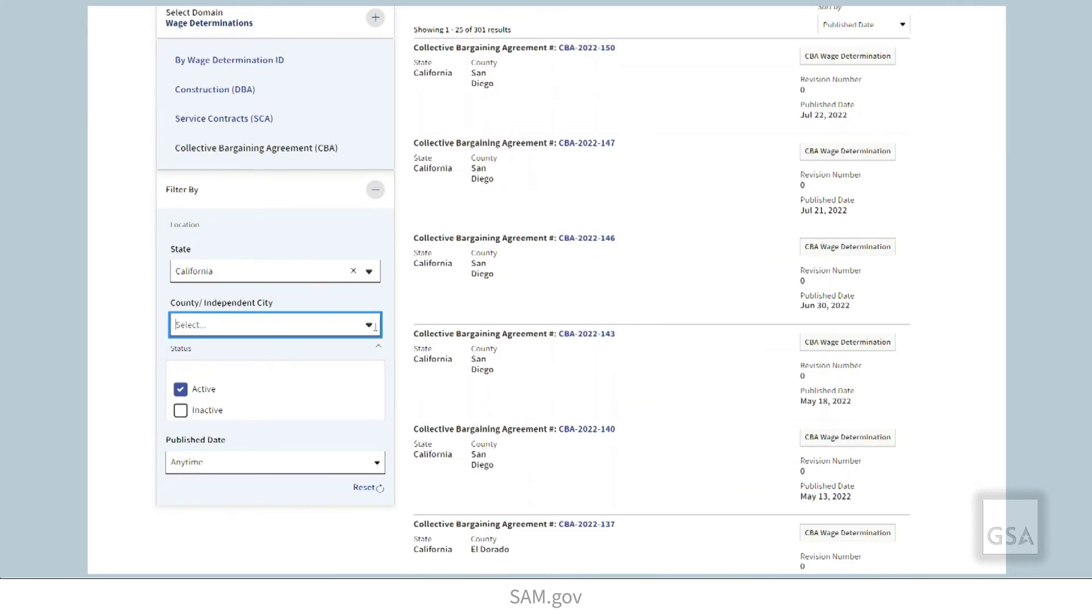
{"action": "scroll", "coordinate": [342, 421], "scroll_direction": "down", "scroll_amount": 1}
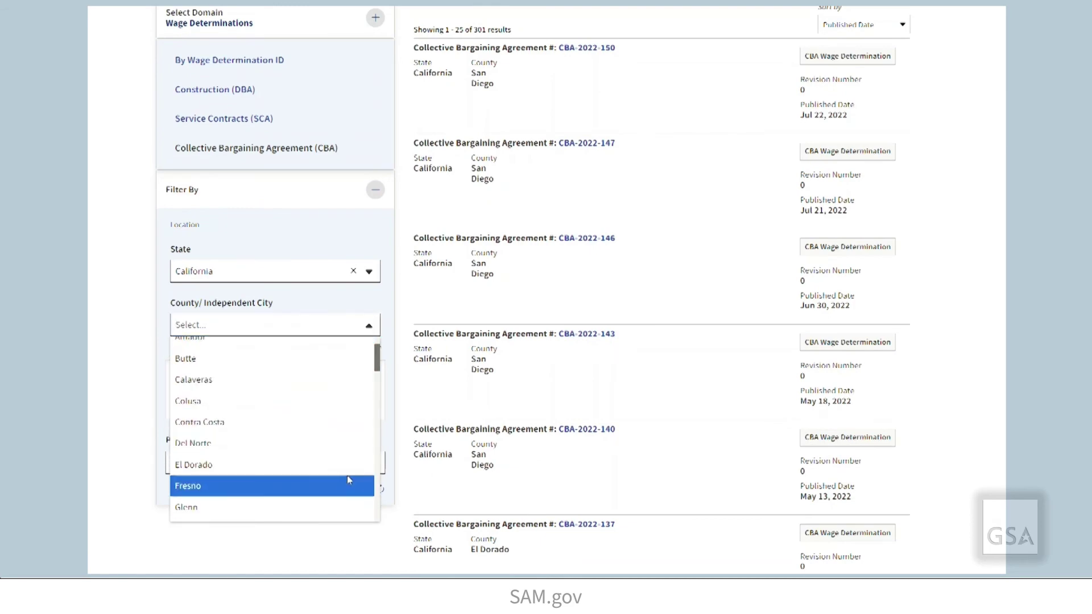
{"action": "left_click", "coordinate": [342, 485]}
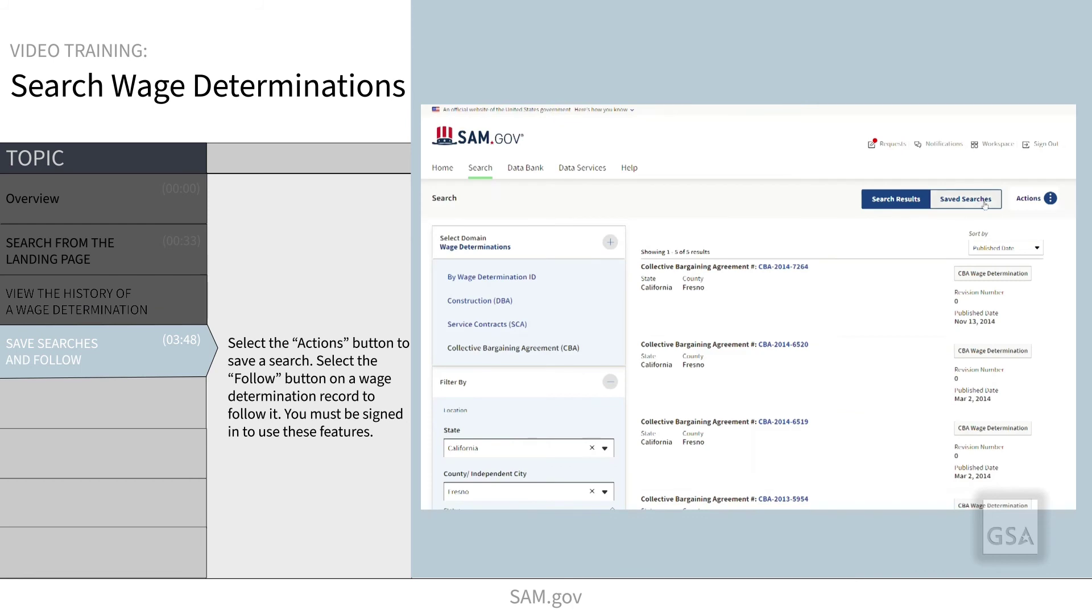
Step: Save the Fresno CBA search as 'Fresno', open agreement CBA-2014-7264, then return home
{"action": "left_click", "coordinate": [1052, 202]}
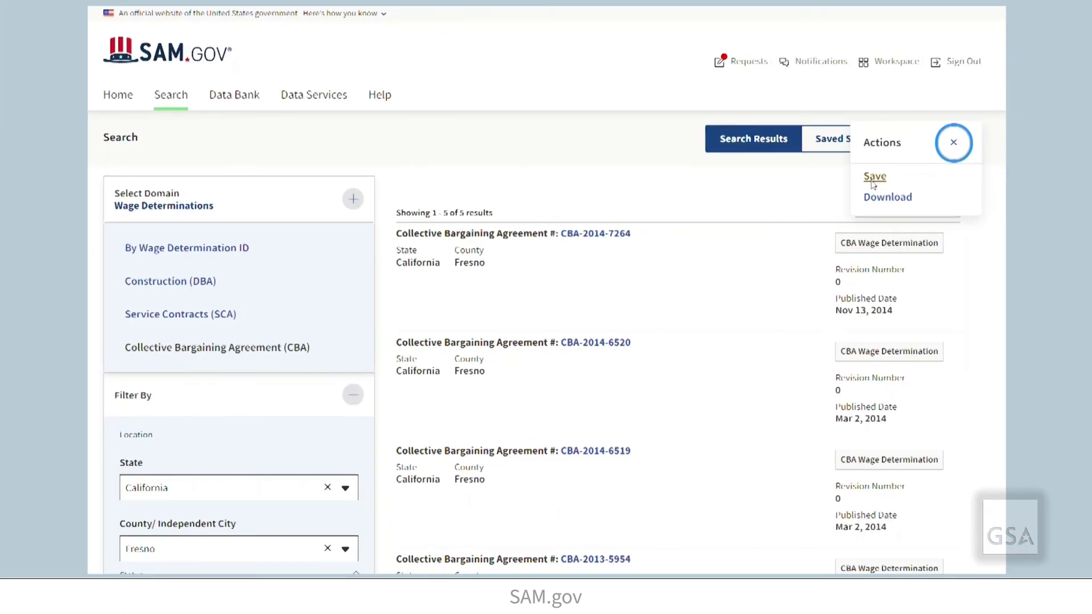
{"action": "left_click", "coordinate": [982, 228]}
{"action": "left_click", "coordinate": [647, 314]}
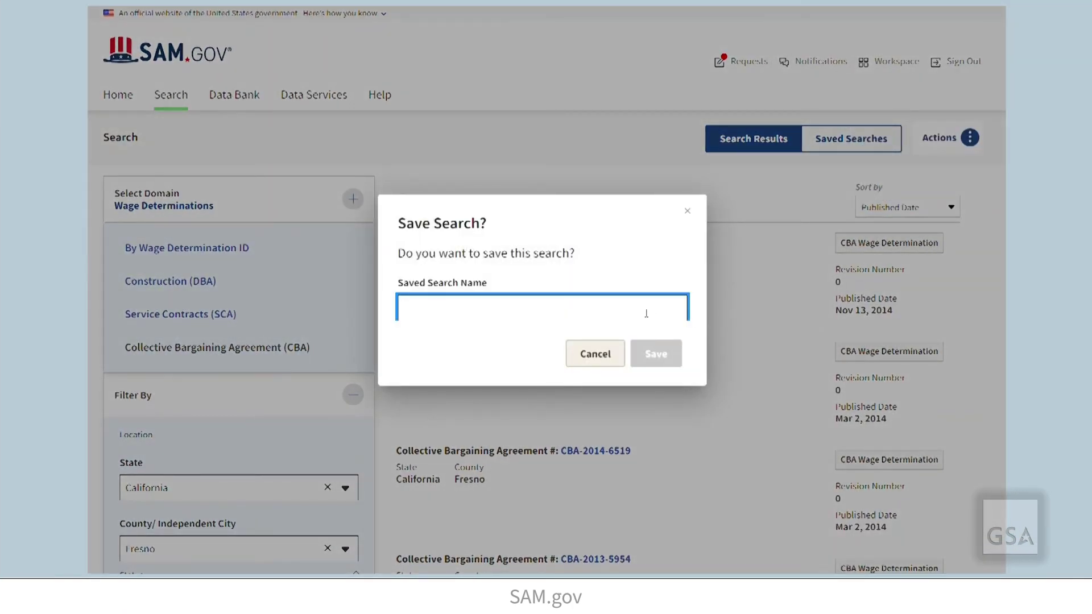
{"action": "type", "text": "Fresno"}
{"action": "left_click", "coordinate": [665, 357]}
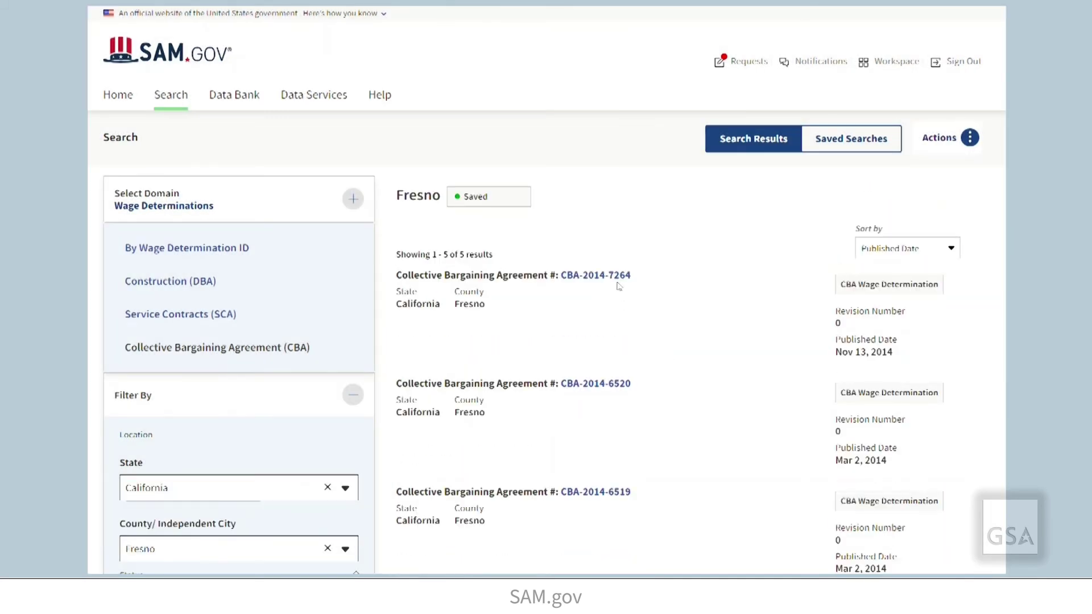
{"action": "left_click", "coordinate": [618, 284]}
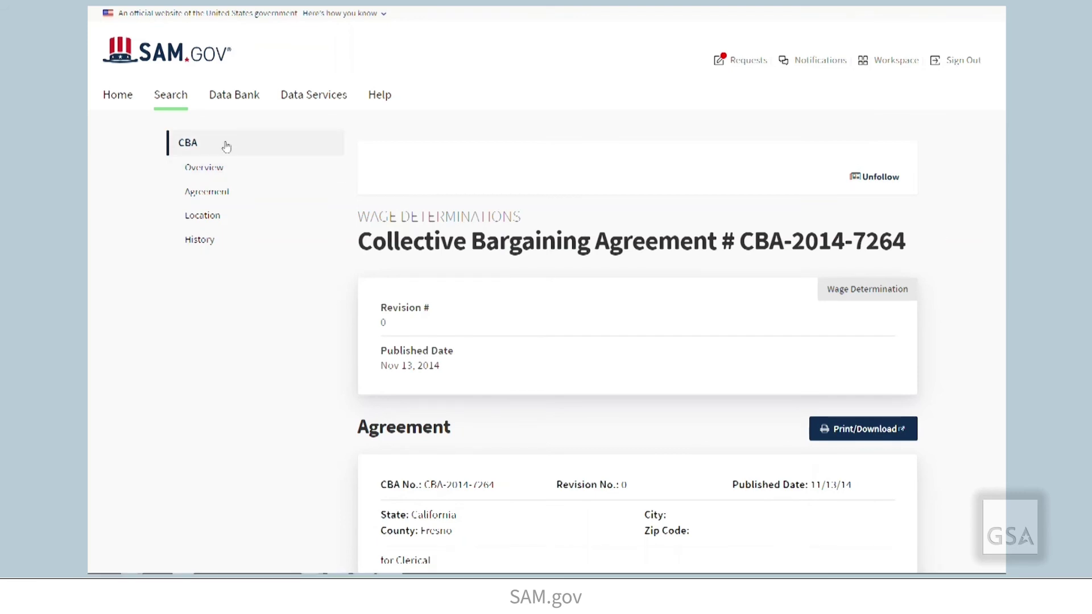
{"action": "left_click", "coordinate": [124, 106]}
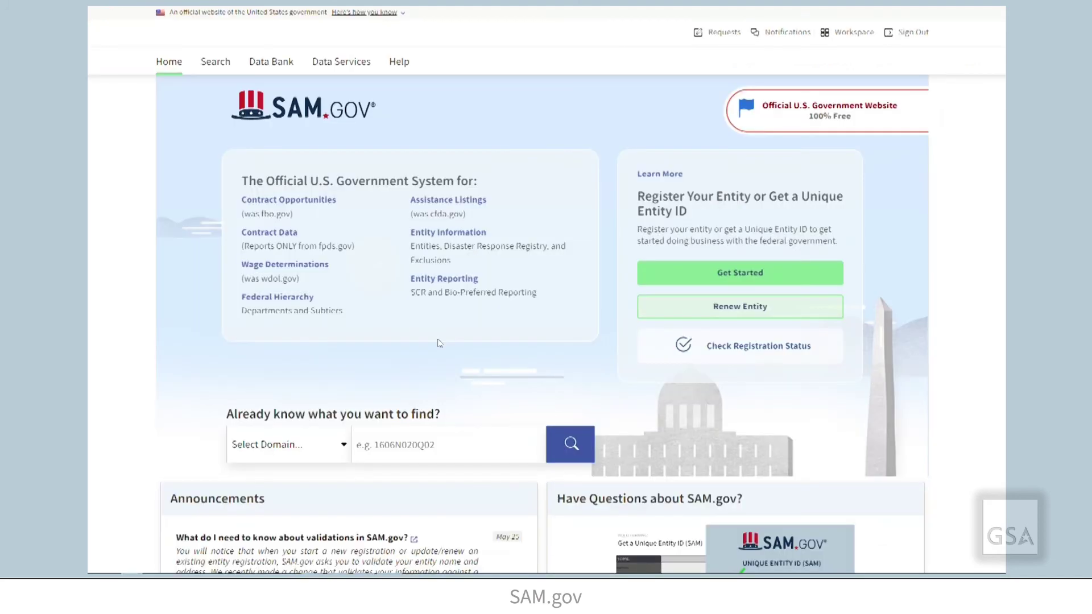
Step: Expand 'Learn about the Davis-Bacon Act' and 'Learn about the Service Contract Act' on Wage Determinations
{"action": "left_click", "coordinate": [322, 273]}
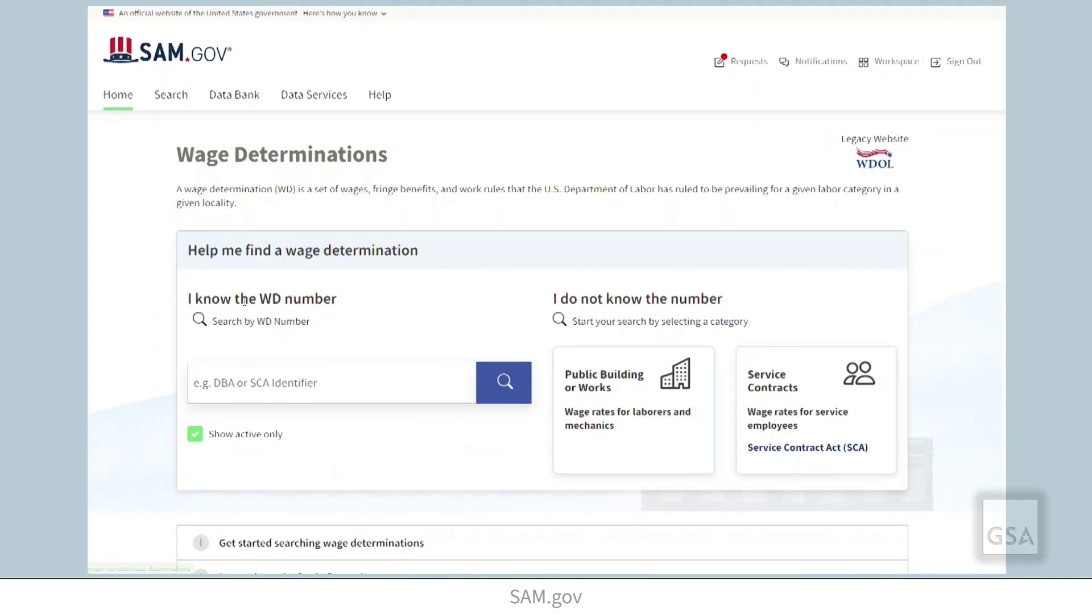
{"action": "scroll", "coordinate": [487, 342], "scroll_direction": "down", "scroll_amount": 4}
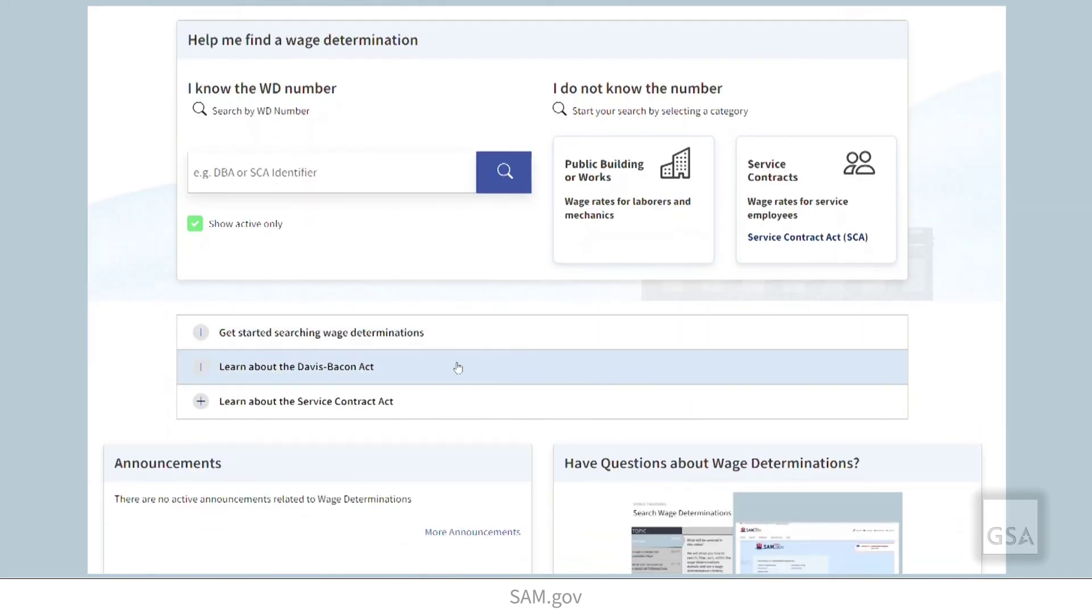
{"action": "left_click", "coordinate": [457, 369]}
{"action": "scroll", "coordinate": [458, 369], "scroll_direction": "down", "scroll_amount": 4}
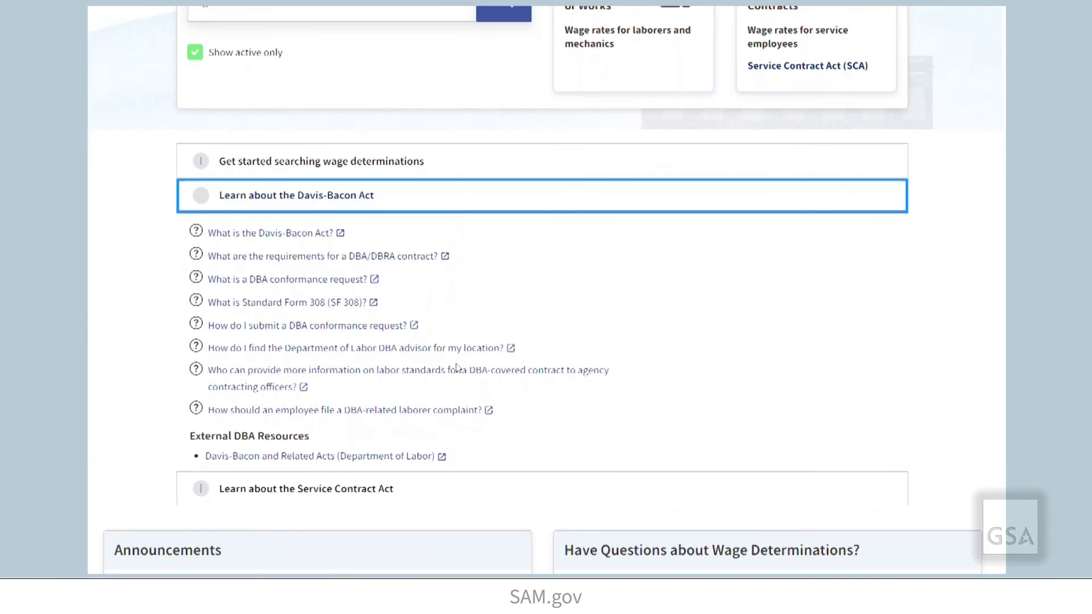
{"action": "scroll", "coordinate": [455, 381], "scroll_direction": "down", "scroll_amount": 1}
{"action": "left_click", "coordinate": [451, 395]}
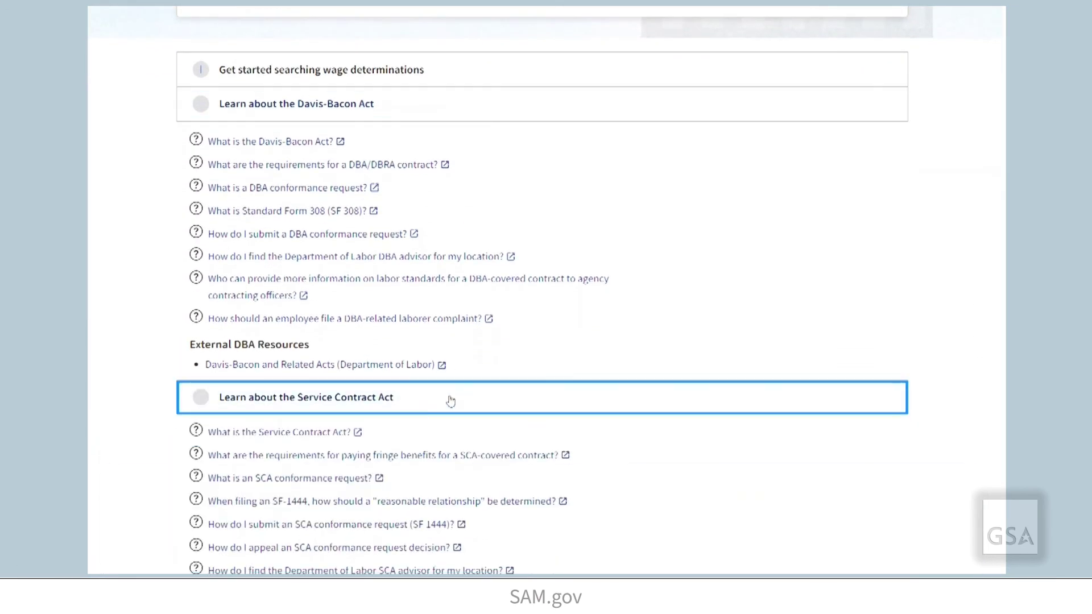
{"action": "scroll", "coordinate": [451, 398], "scroll_direction": "down", "scroll_amount": 1}
{"action": "scroll", "coordinate": [455, 387], "scroll_direction": "down", "scroll_amount": 9}
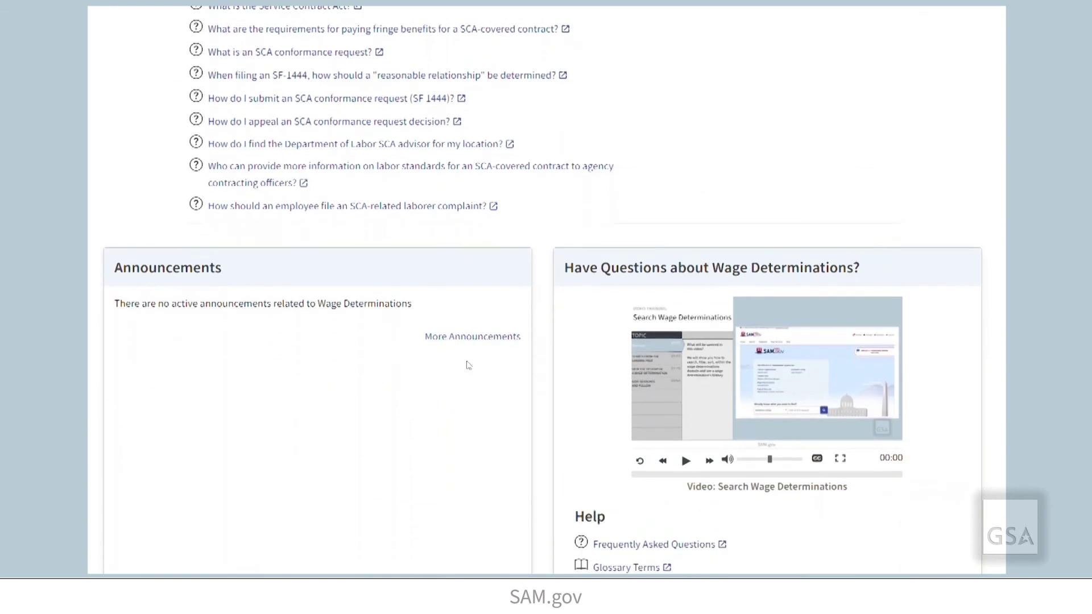